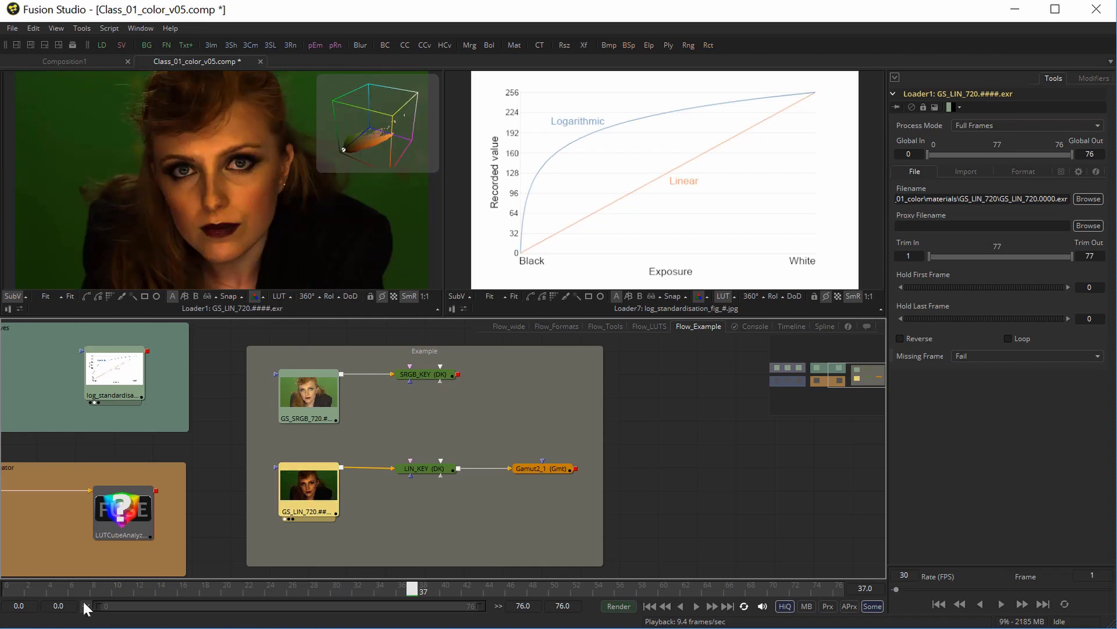
- Play the linear green-screen clip from frame 0 to about frame 69, then rewind it
drag(40, 587, 7, 586)
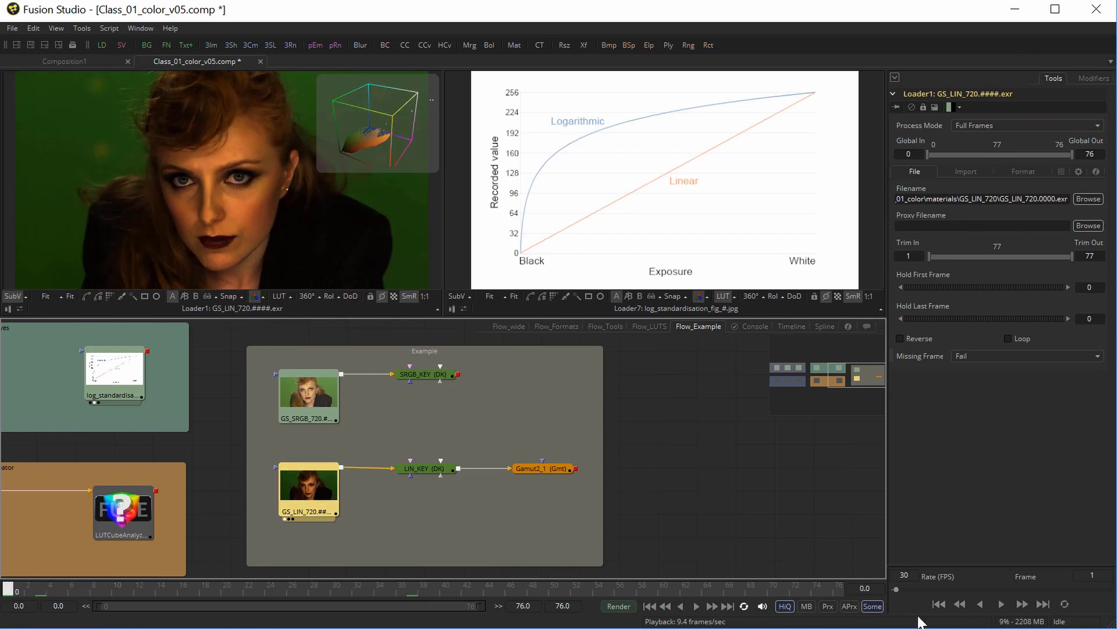
click(697, 606)
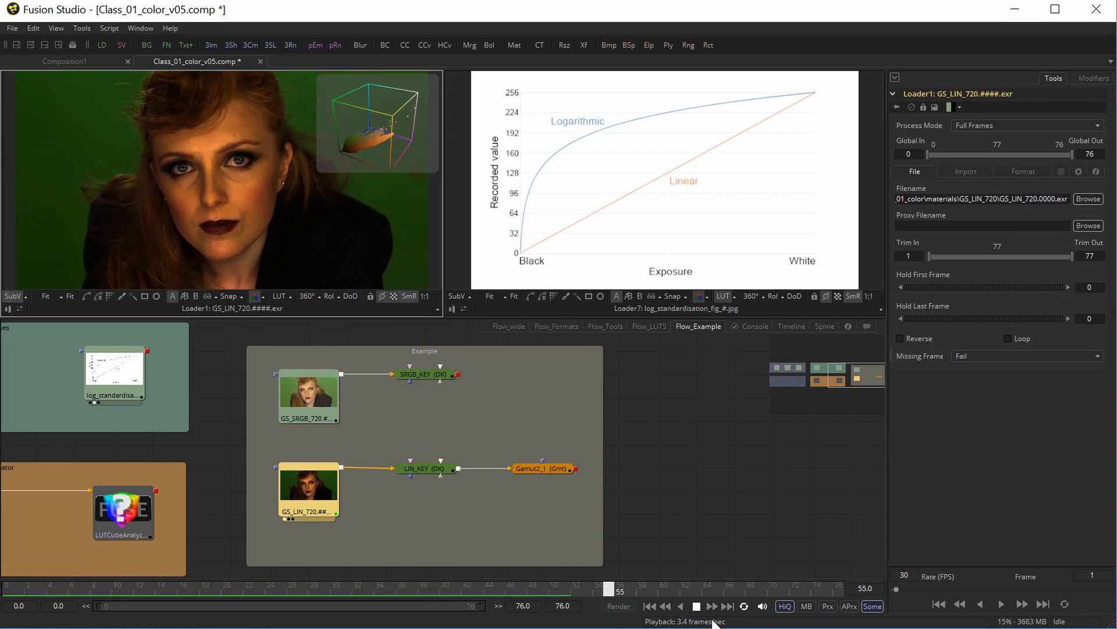
click(697, 607)
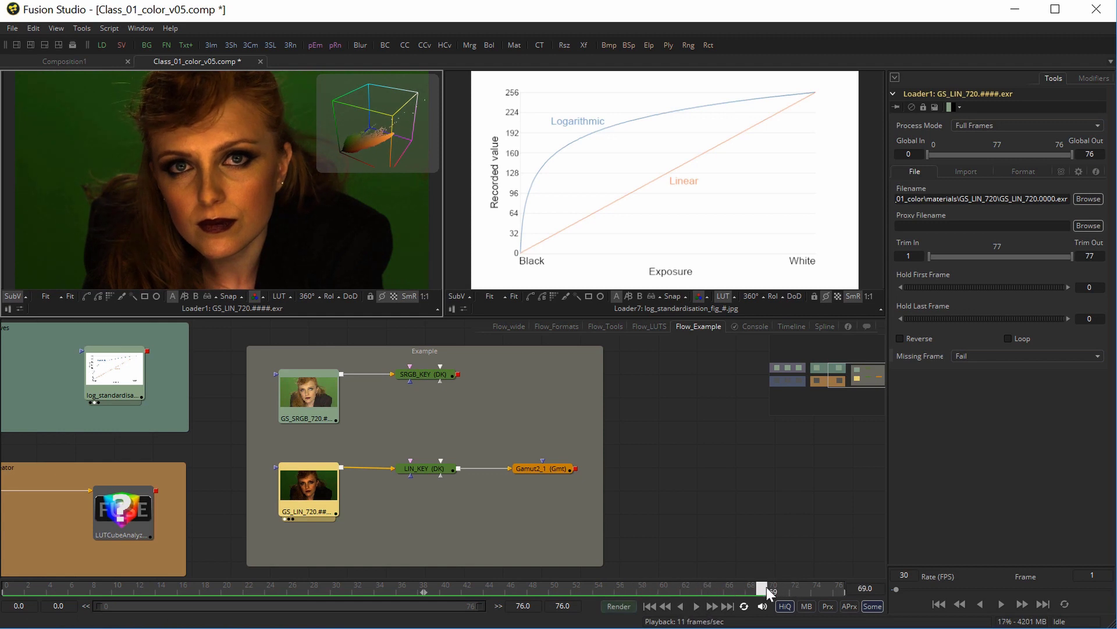
drag(767, 591, 2, 572)
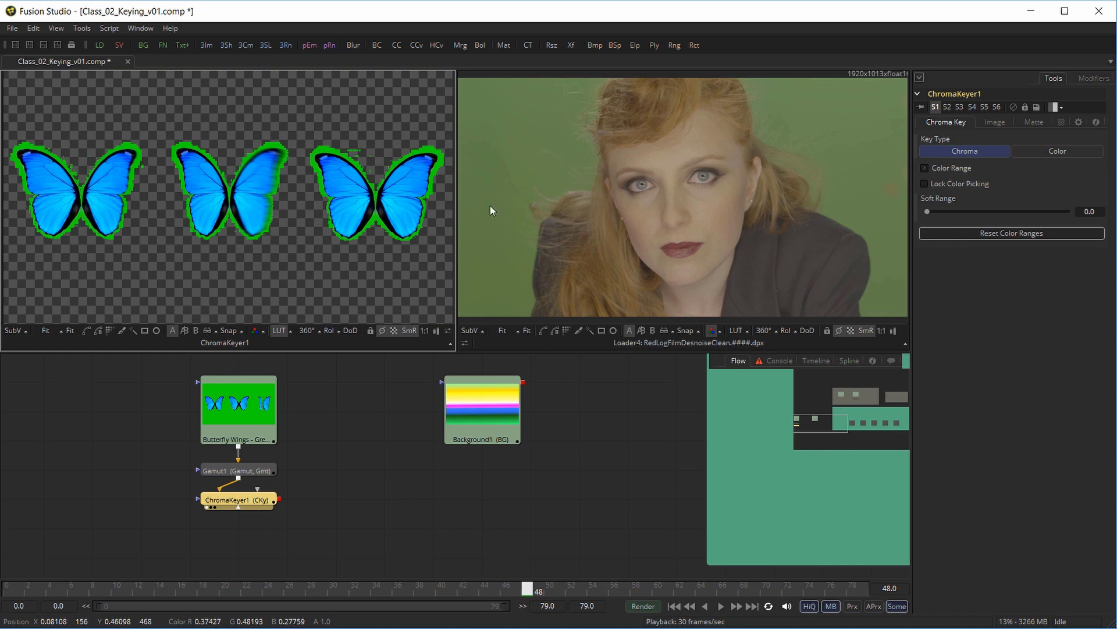
scroll(242, 222, up, 5)
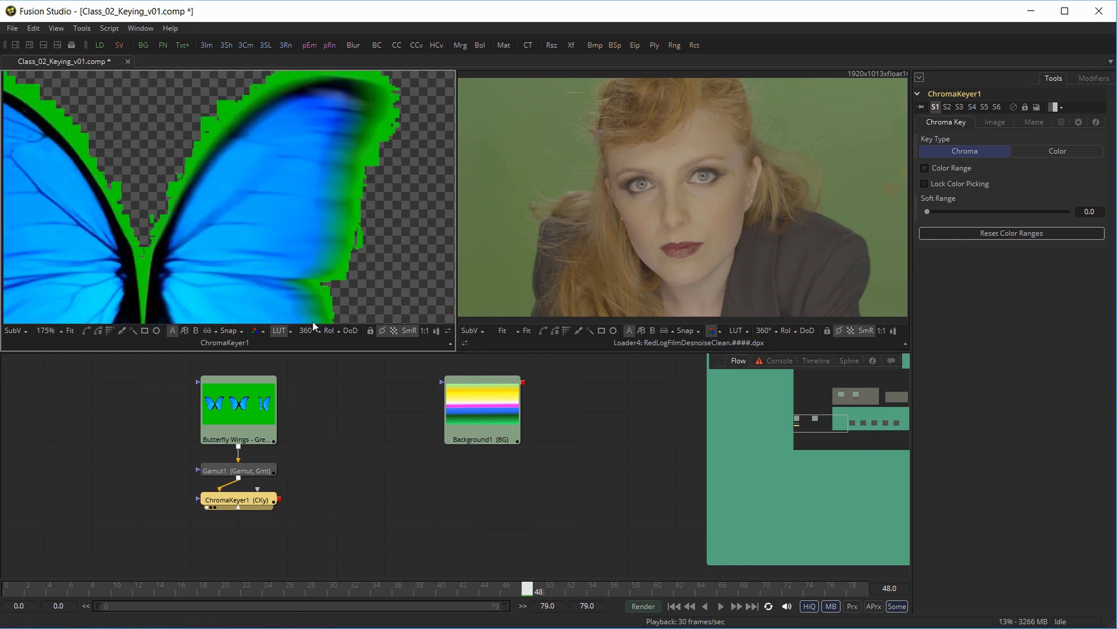
- Centre the butterfly, then eyedrop the green screen as CleanPlate1's Background Color
drag(163, 195, 292, 199)
scroll(274, 187, down, 1)
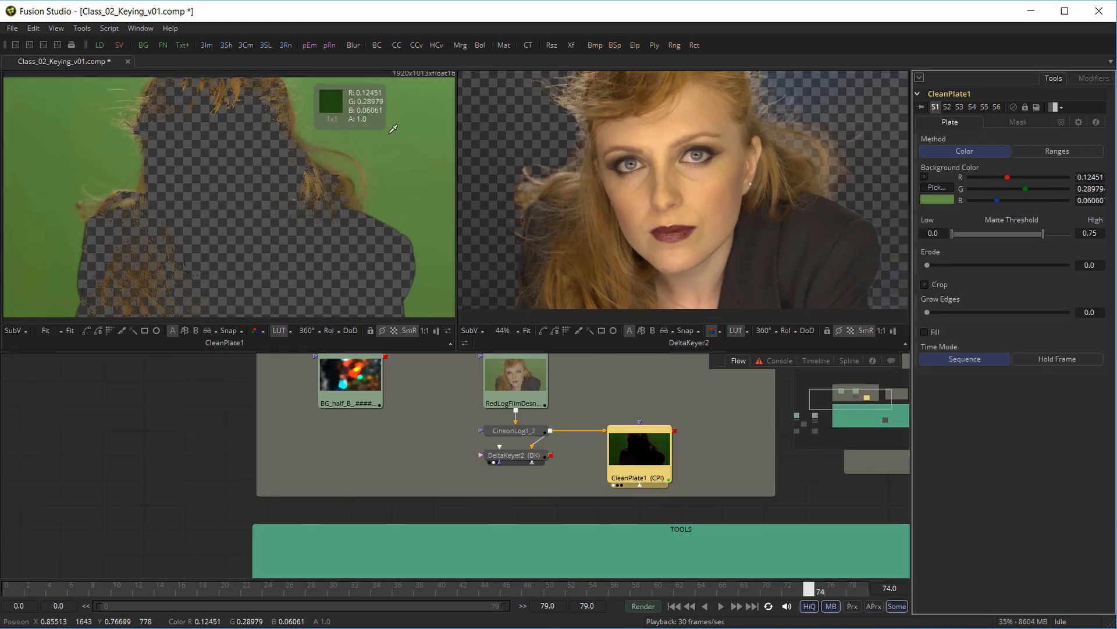
drag(392, 128, 413, 230)
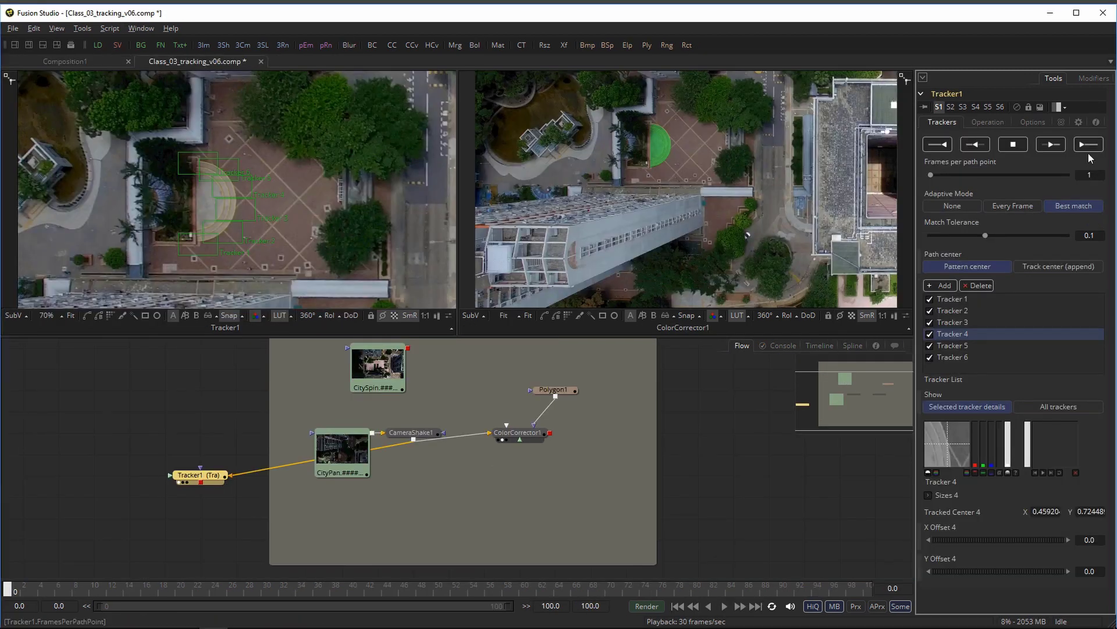
- Track Tracker1 forward through the aerial city footage
click(1090, 148)
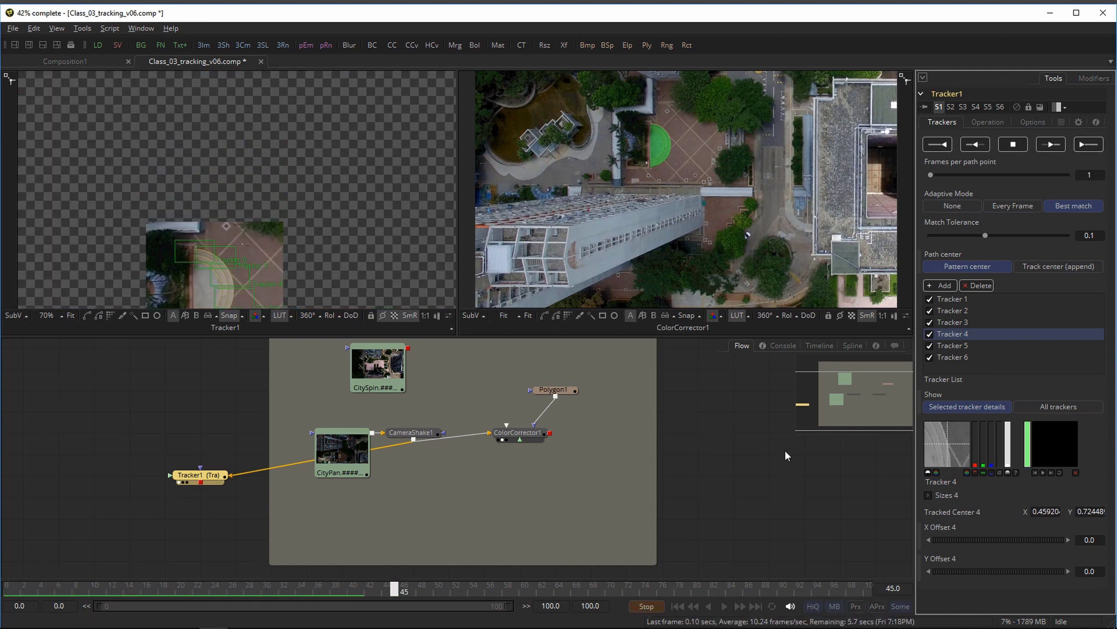
right_click(363, 191)
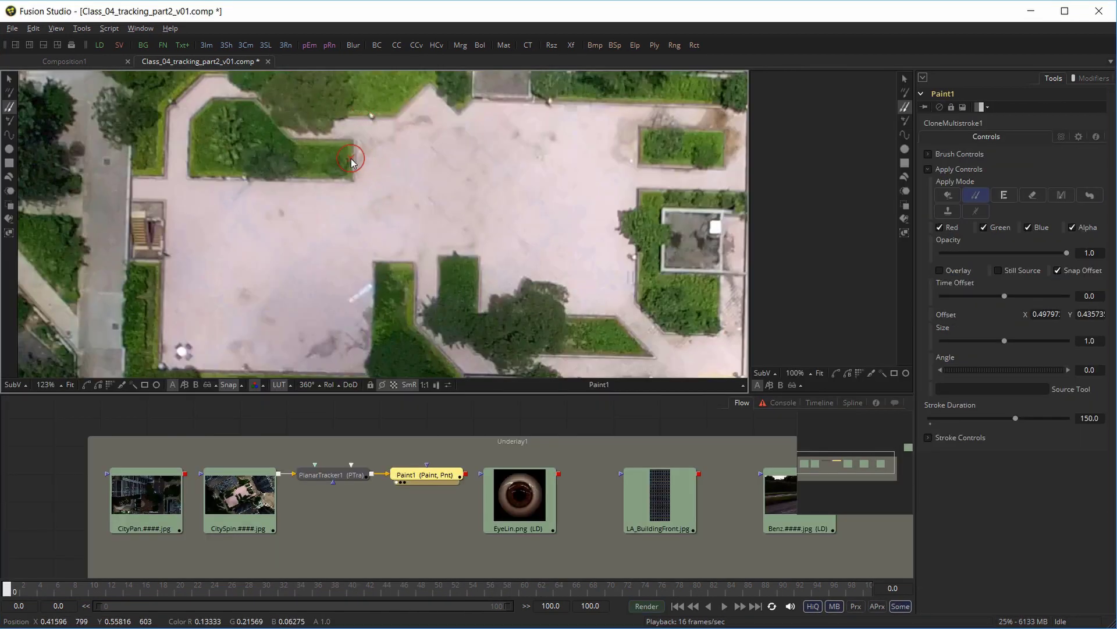
- Clone-paint pavement over the grass, fit the view, play it, and drag the facade's bottom-right corner
ctrl+click(350, 160)
mouse_move(306, 142)
mouse_down()
mouse_move(299, 175)
mouse_move(344, 185)
mouse_up()
right_click(349, 219)
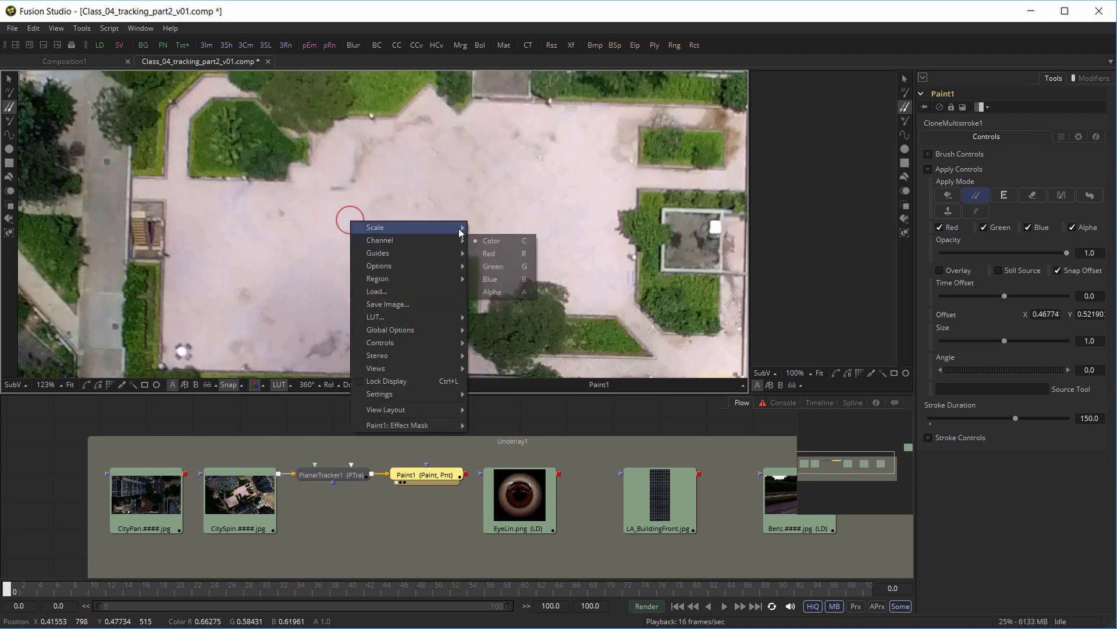
click(489, 227)
key(space)
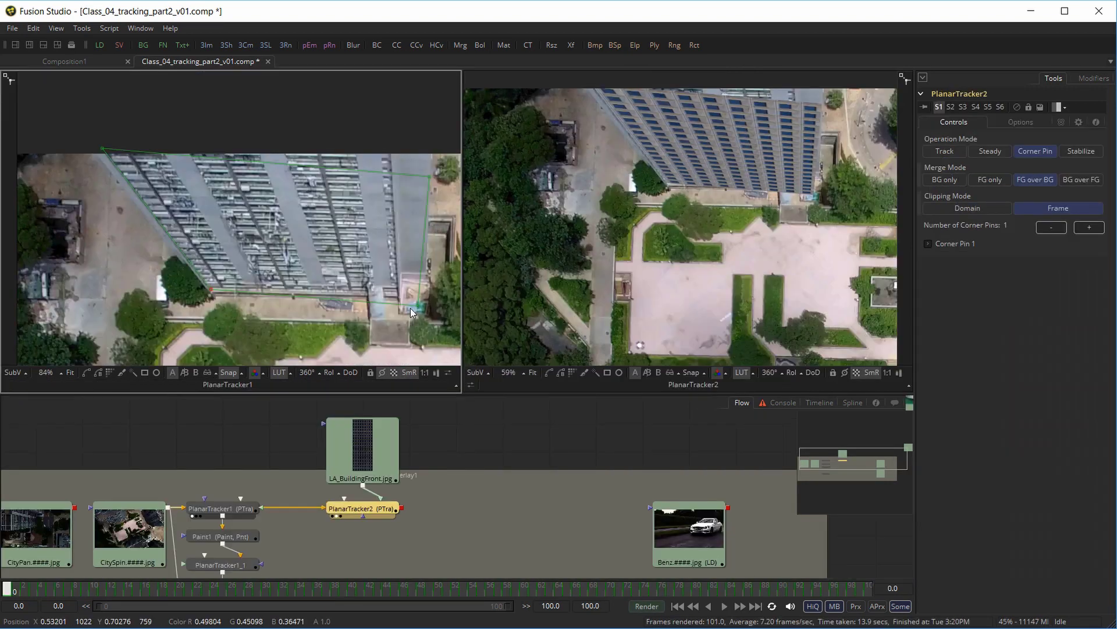
drag(411, 311, 396, 295)
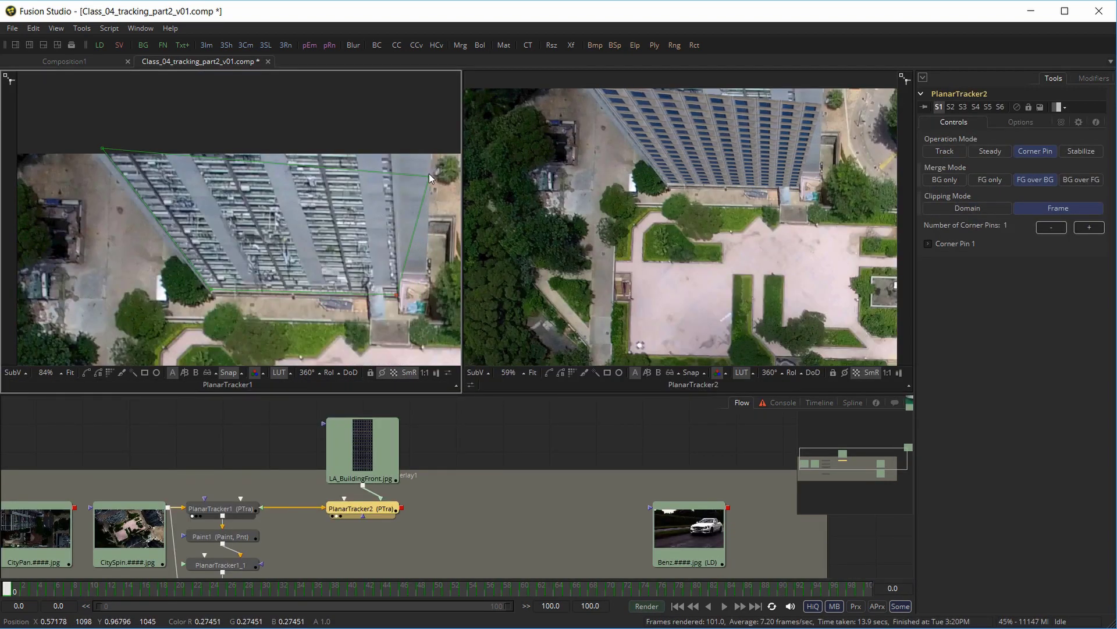
- Drag the facade's top-right corner pin onto the tower, then play and stop
drag(428, 167, 390, 149)
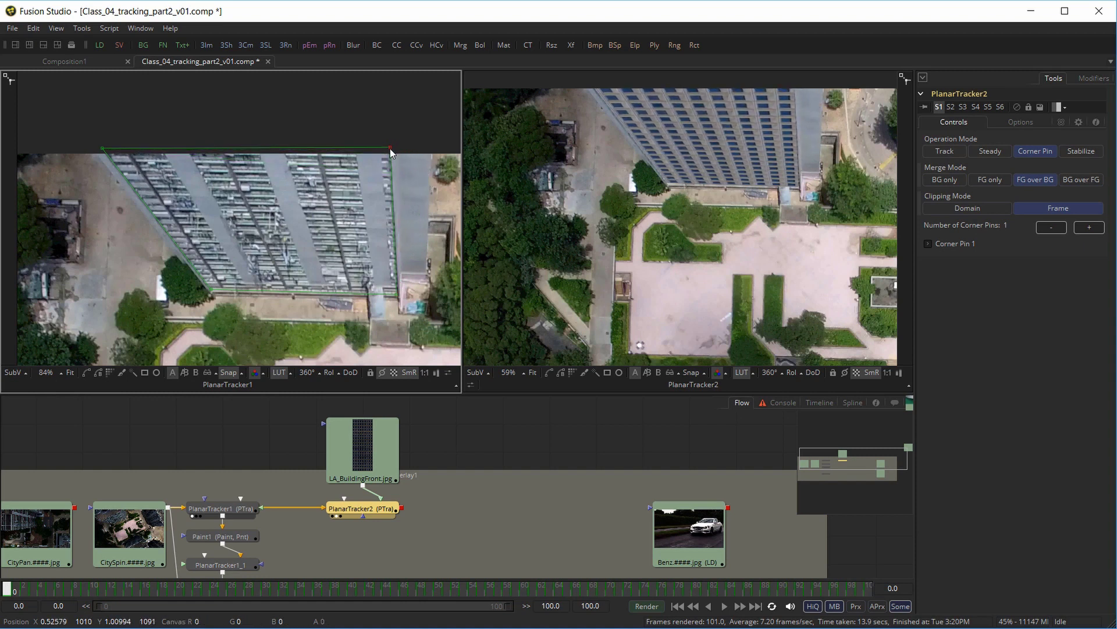
key(space)
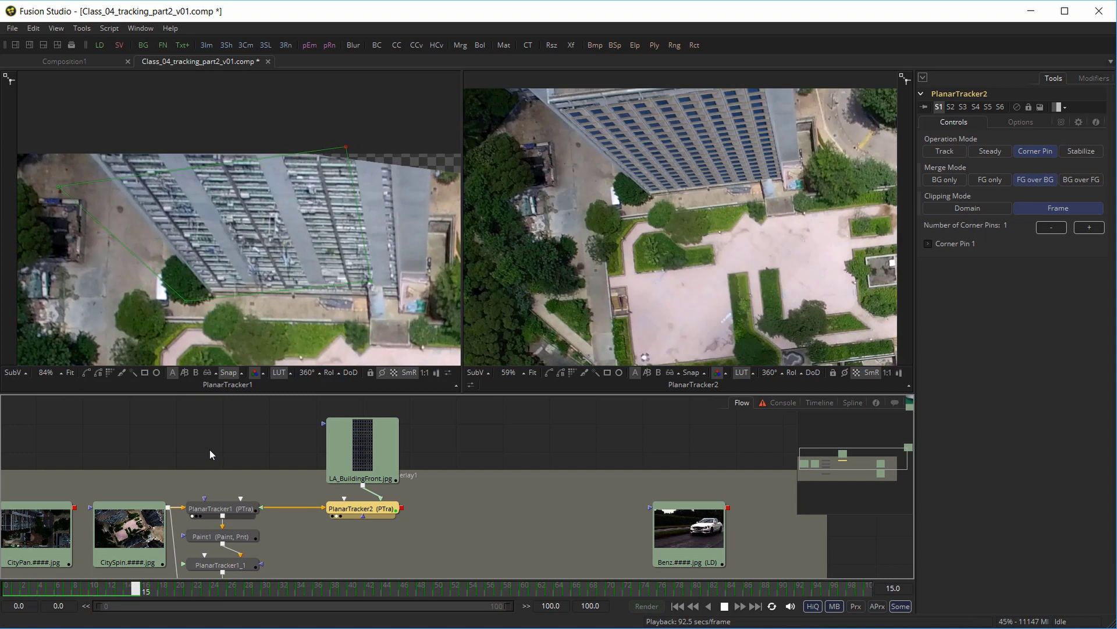
key(space)
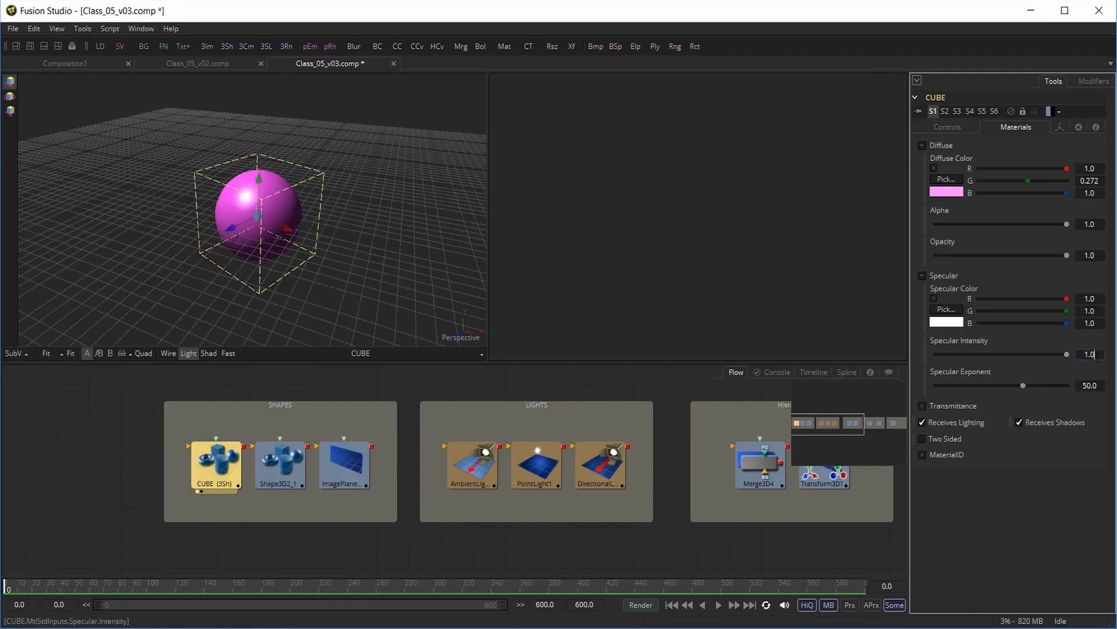
- Set sphere Specular Intensity 10 and Exponent about 11.9, then offset Transform3D2's cube along Z
click(1097, 354)
text(0)
key(Tab)
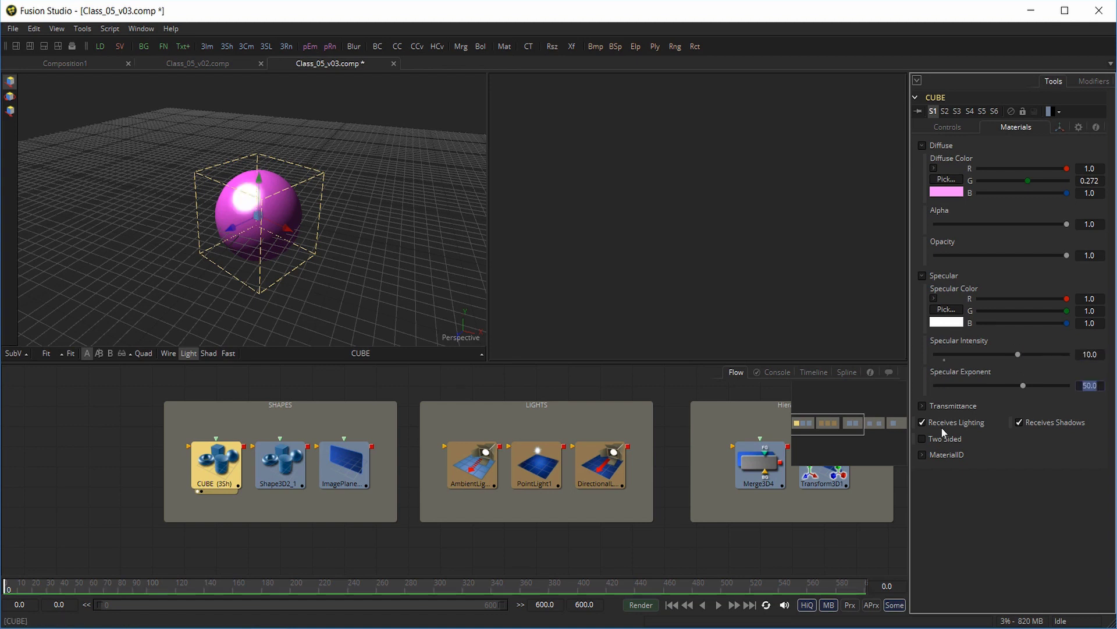
drag(1022, 388, 966, 389)
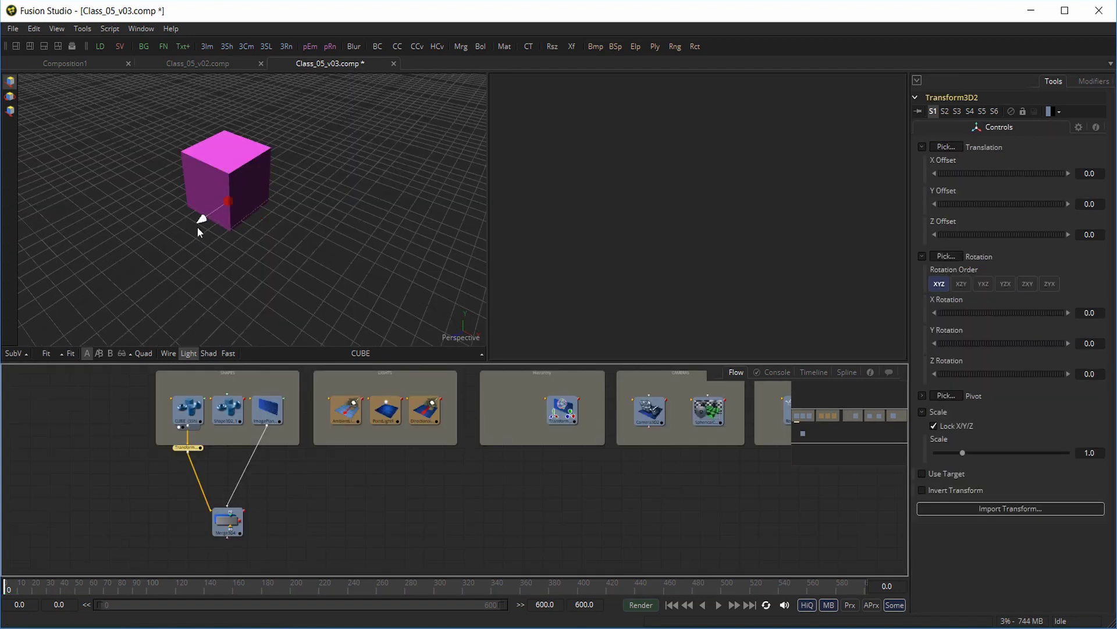
drag(196, 226, 135, 285)
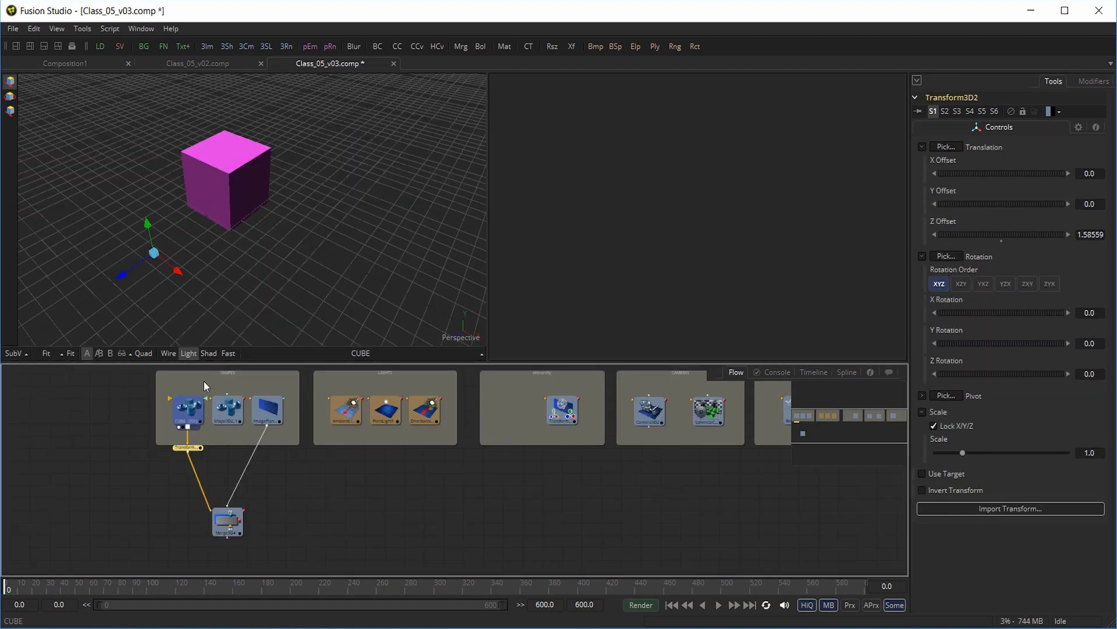
drag(188, 448, 217, 257)
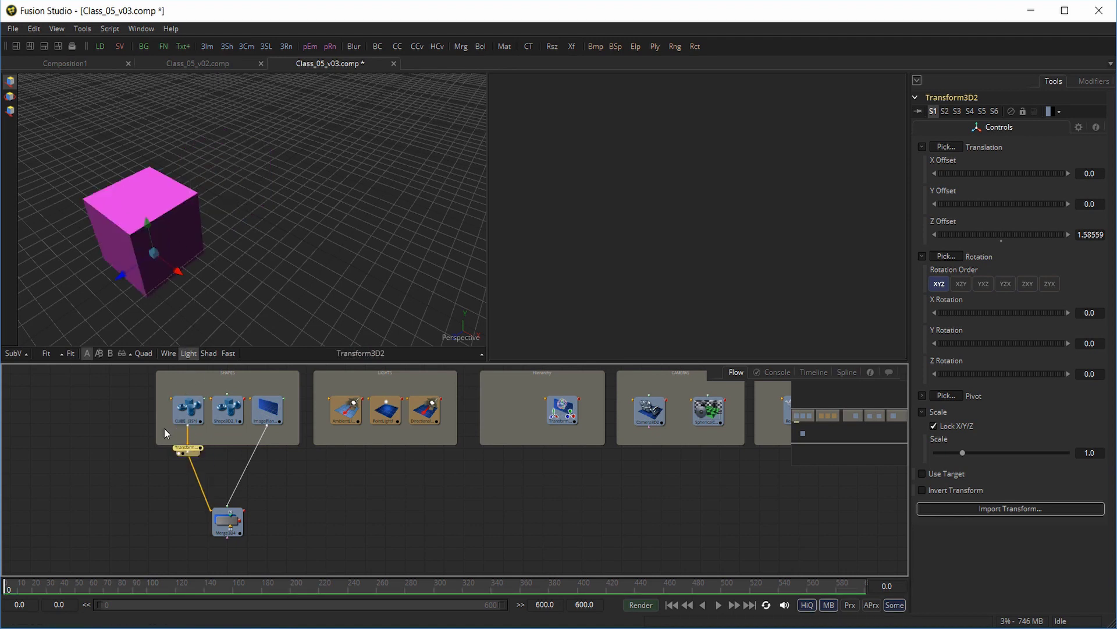
- View Merge3D2's chrome sphere scene in the left viewer, zoom out, and move the spotlight right
drag(183, 412, 265, 220)
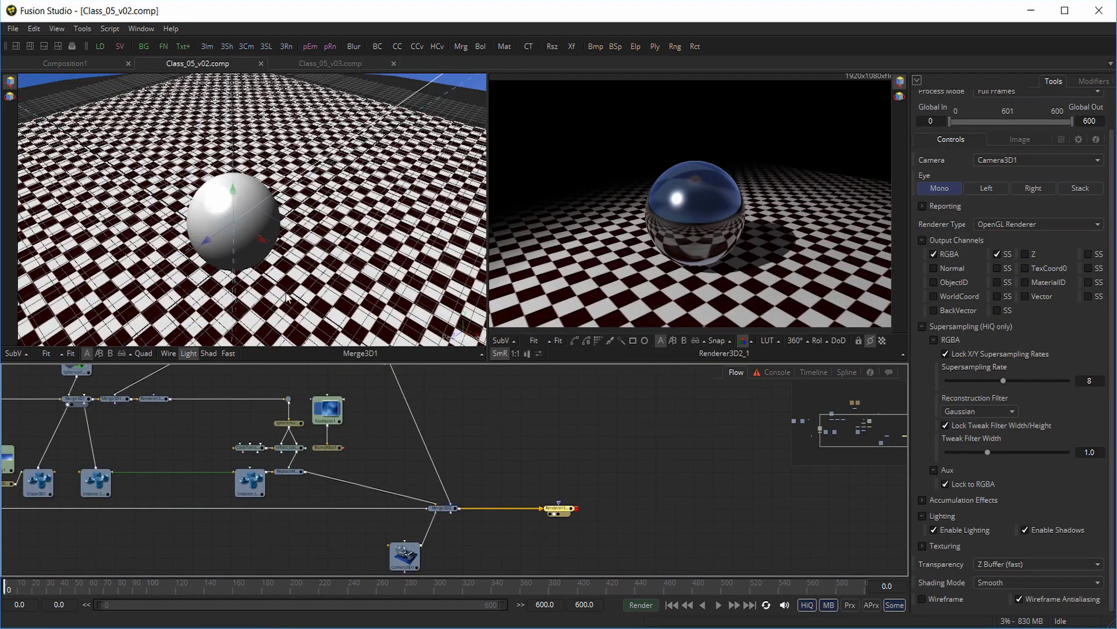
drag(362, 475, 391, 484)
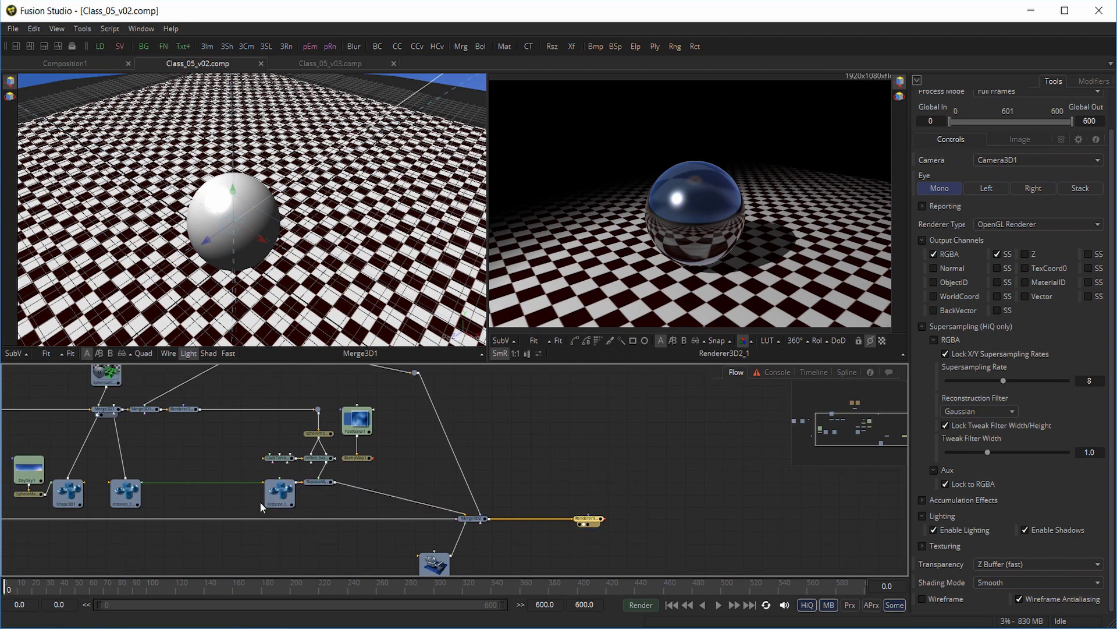
click(470, 520)
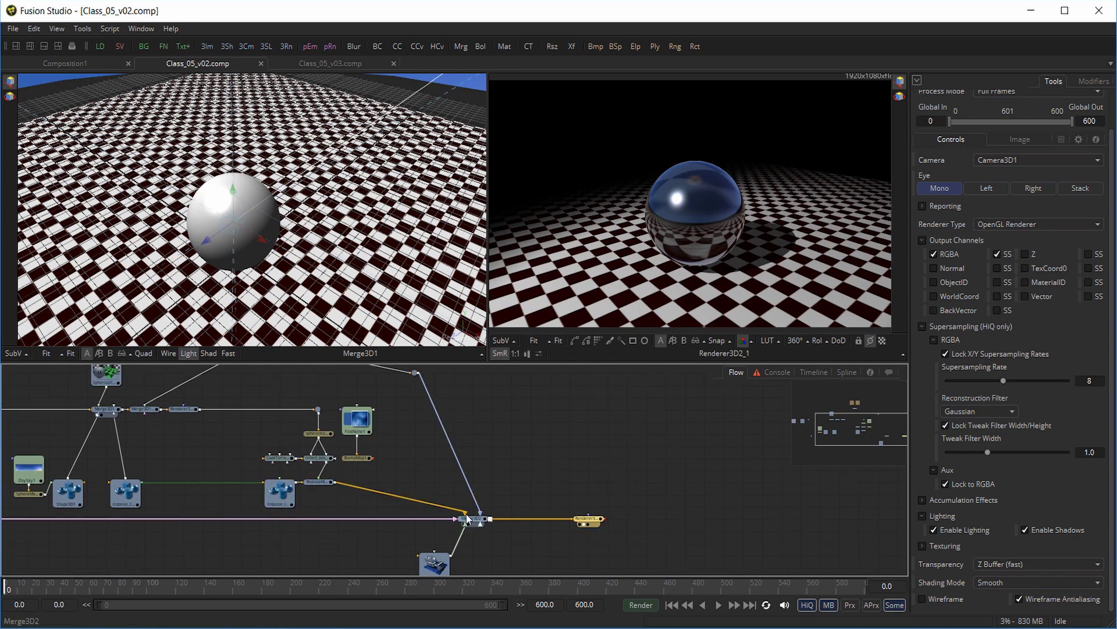
drag(469, 518, 305, 250)
right_click(298, 249)
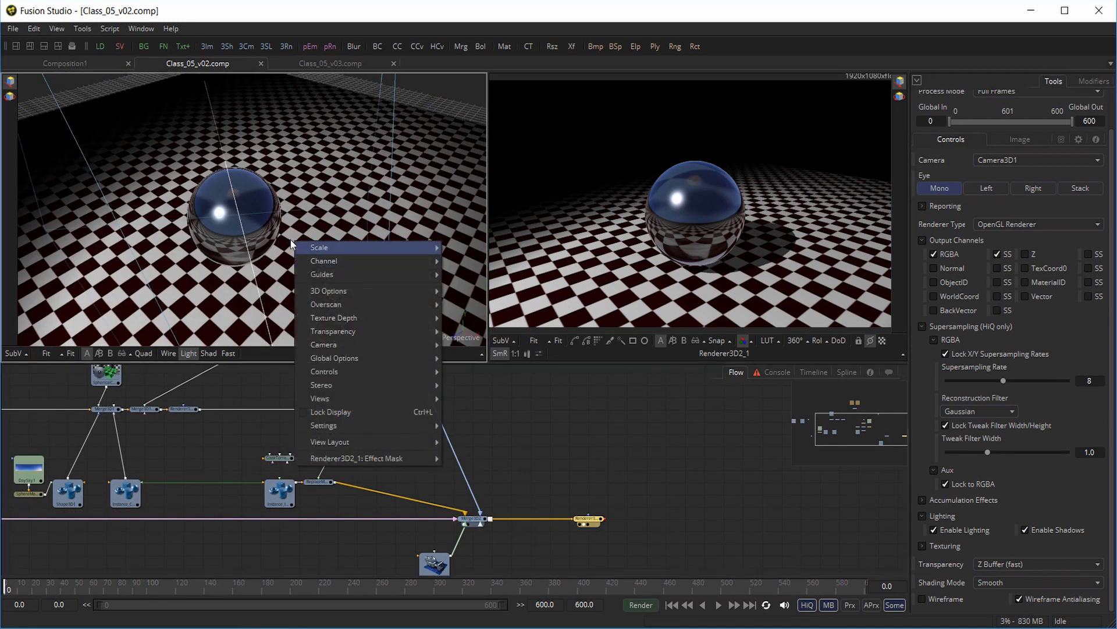
click(331, 262)
scroll(177, 314, down, 3)
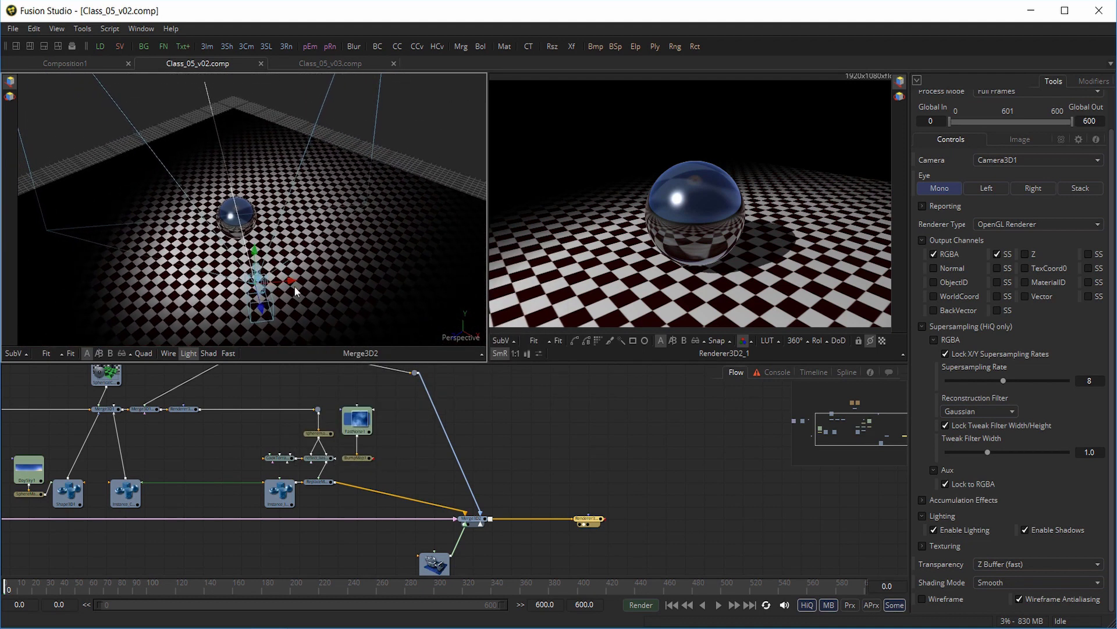
drag(290, 279, 305, 276)
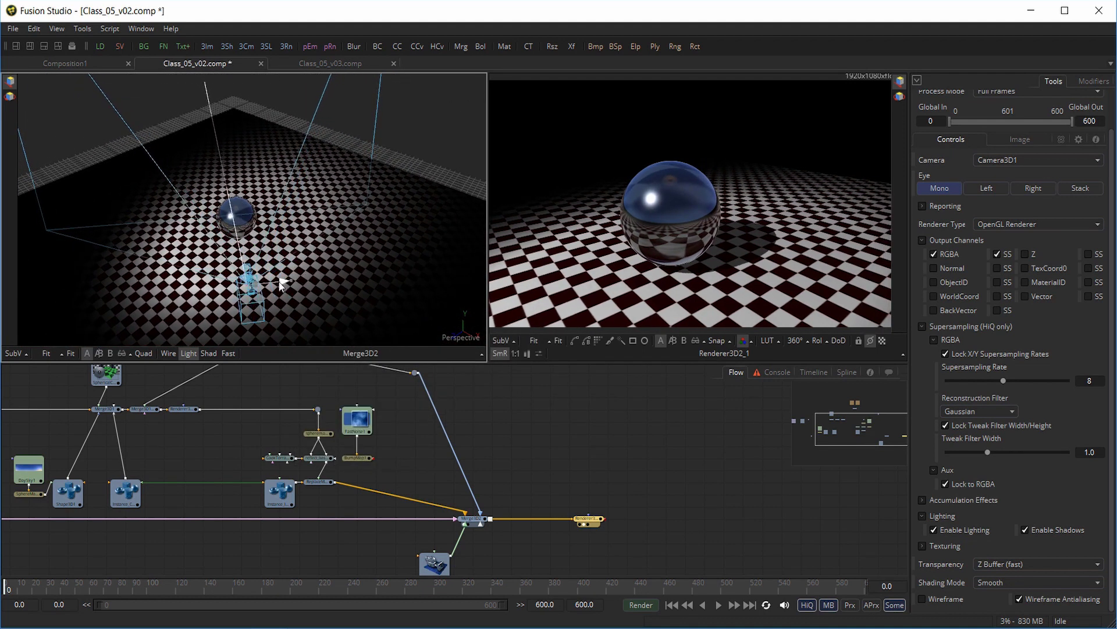